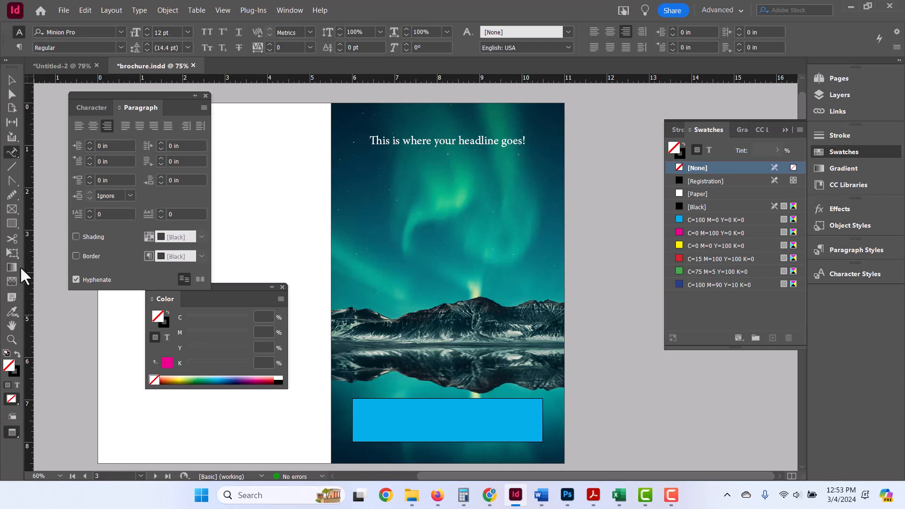
Step: Draw a wavy three-point path about 4.39 in wide below the headline with the Pen tool
key(p)
click(372, 203)
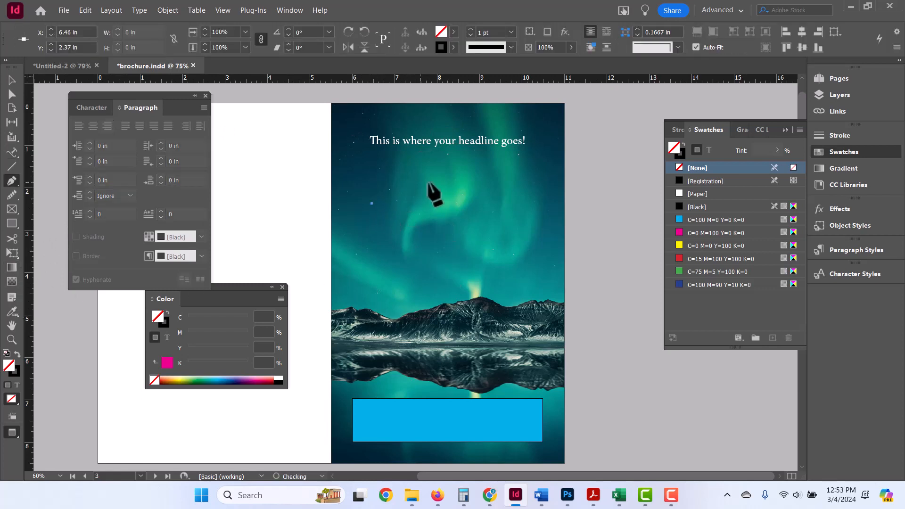
drag(436, 180, 471, 187)
drag(519, 217, 538, 217)
drag(372, 204, 352, 209)
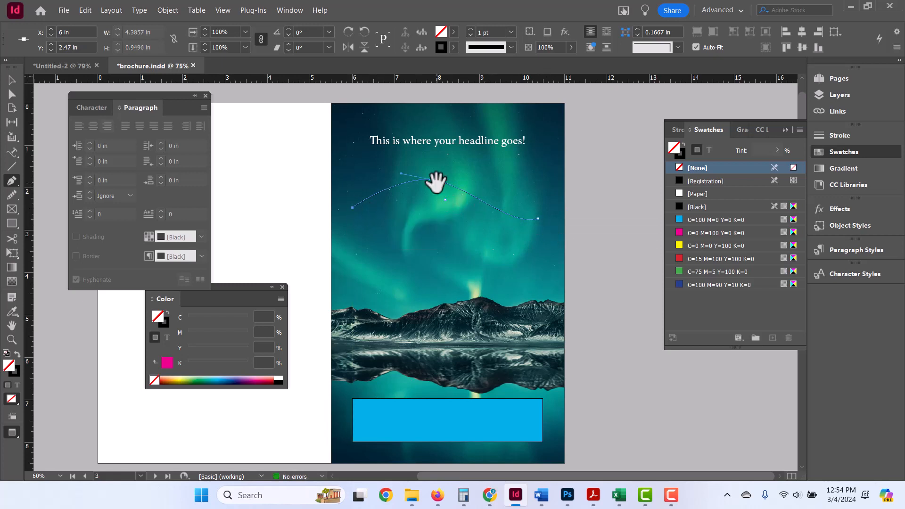
Step: Reshape the wavy path by adjusting its middle anchor point's direction handles into a smoother, fuller curve
key(alt)
drag(437, 181, 453, 197)
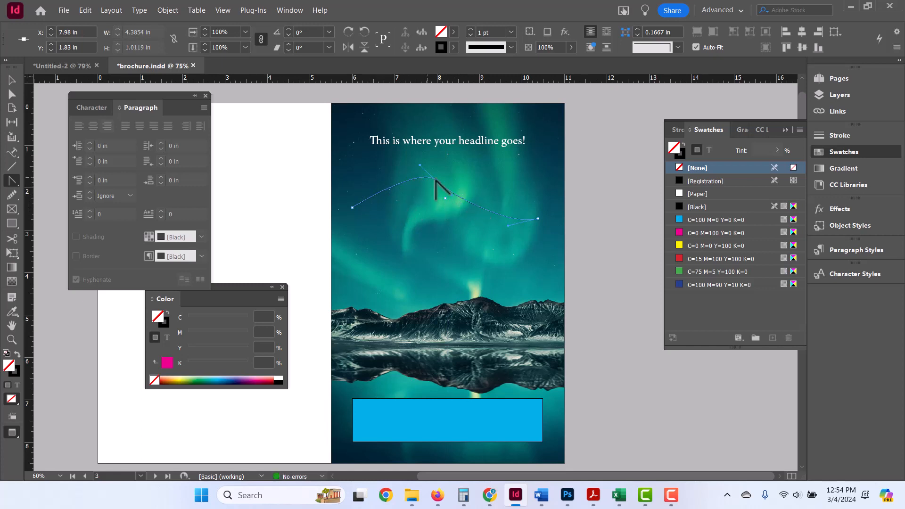
drag(436, 181, 492, 228)
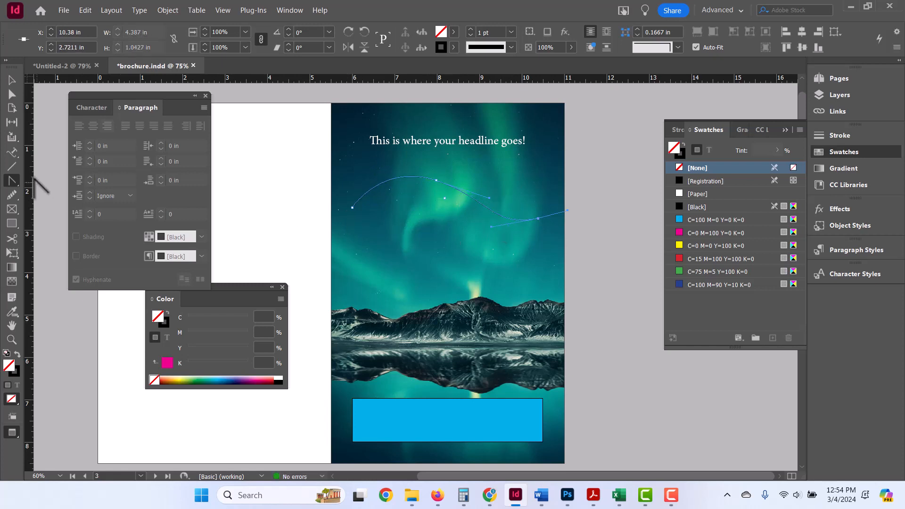
Step: Add the center-aligned text "This is my new headline on a path." along the wavy curve with Type on a Path
click(16, 152)
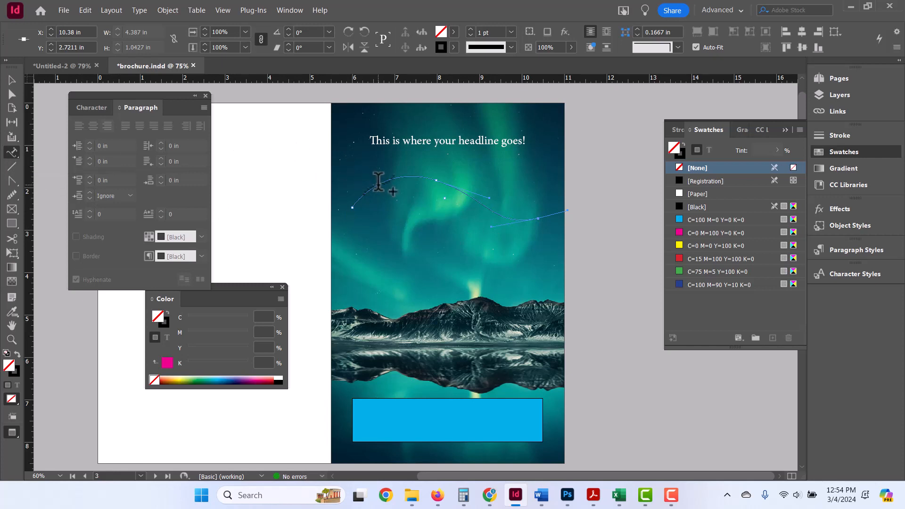
click(451, 183)
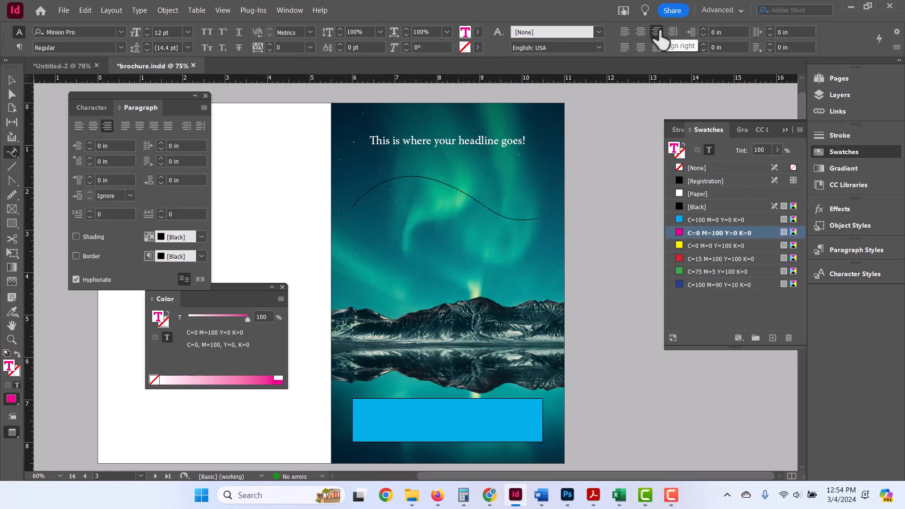
click(641, 32)
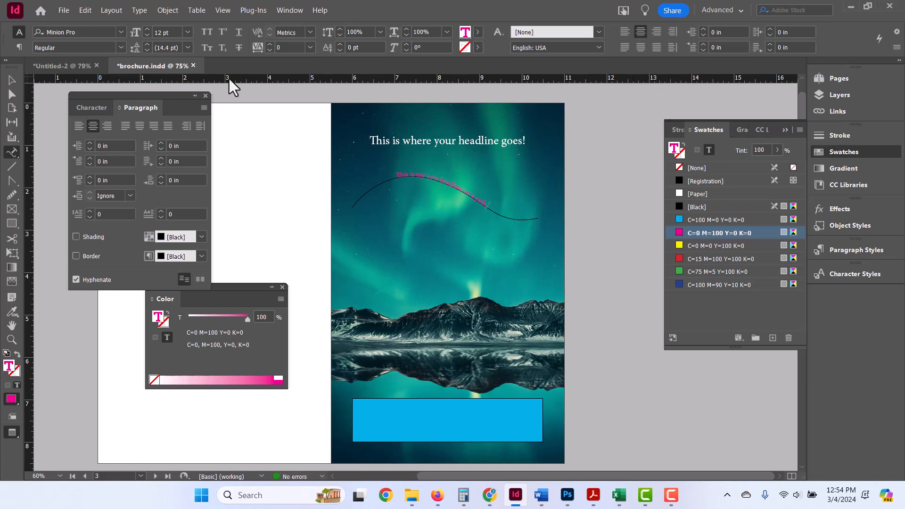
Step: Color the text on the curved path with the [Paper] swatch
click(11, 81)
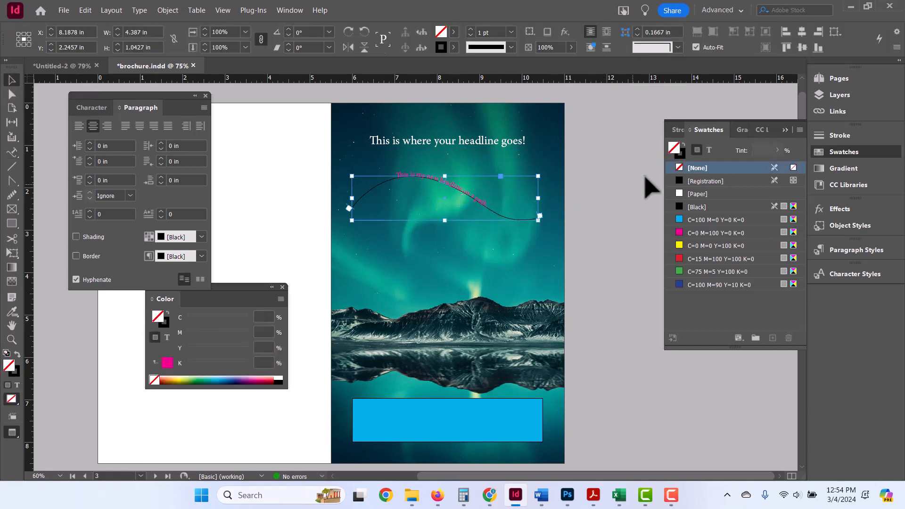
click(710, 151)
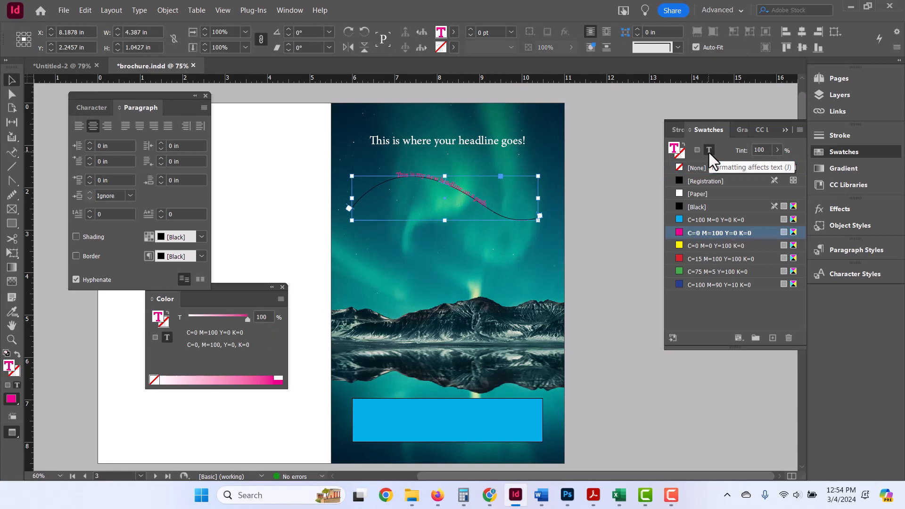
click(683, 192)
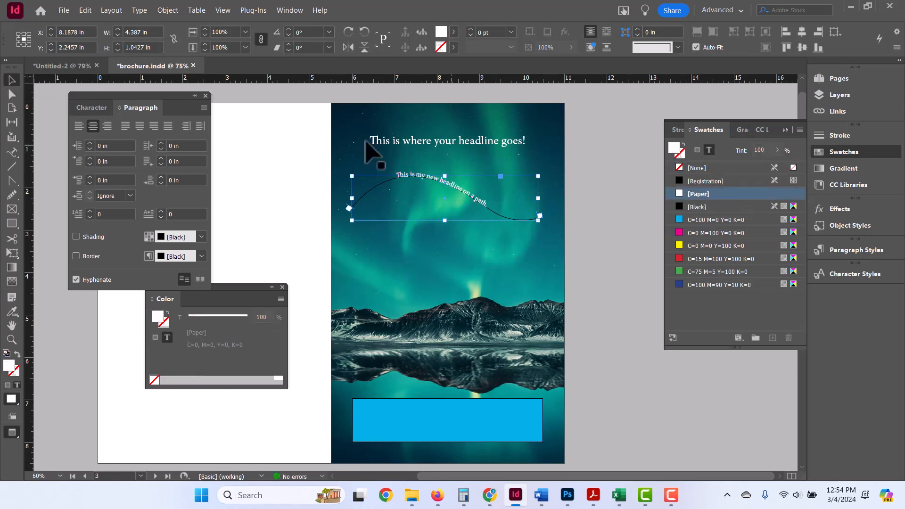
Step: Set the font size of the curved headline to 22 pt
click(94, 108)
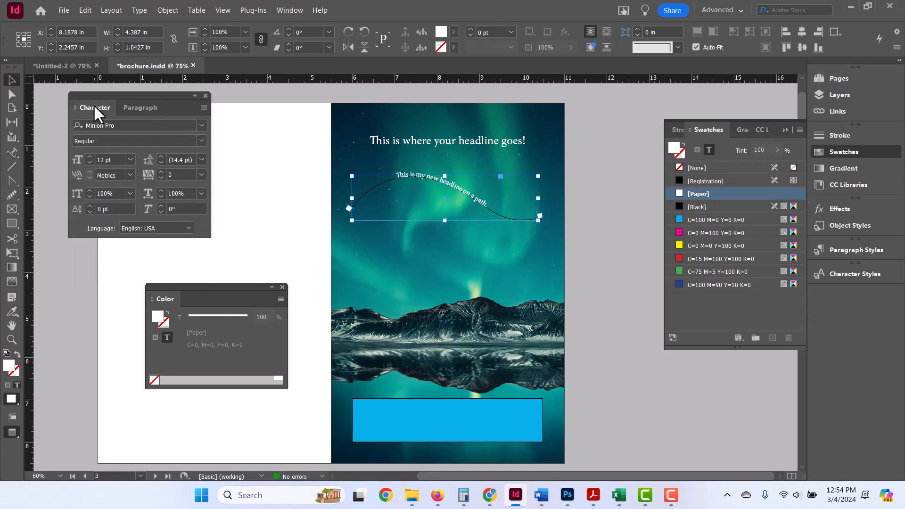
click(90, 157)
click(90, 157)
click(89, 157)
click(90, 156)
click(89, 157)
click(90, 157)
click(90, 157)
click(90, 156)
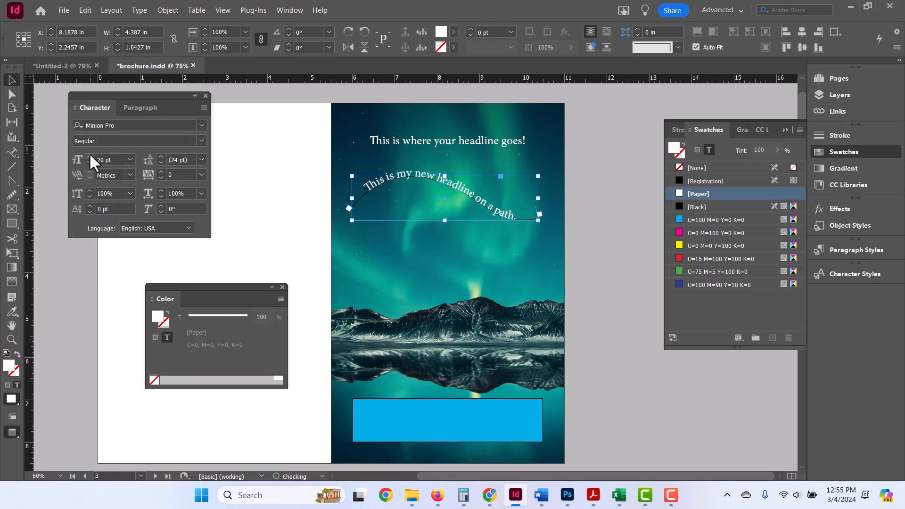
click(89, 157)
click(89, 156)
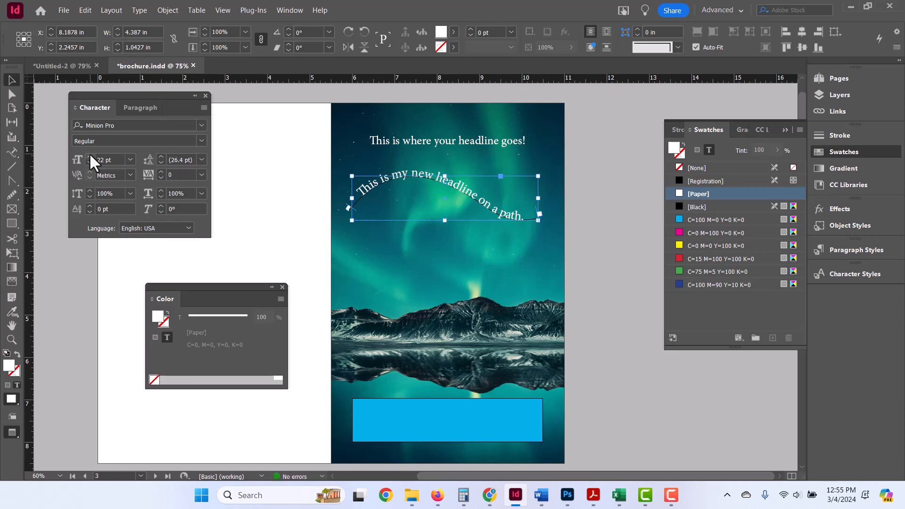
click(320, 227)
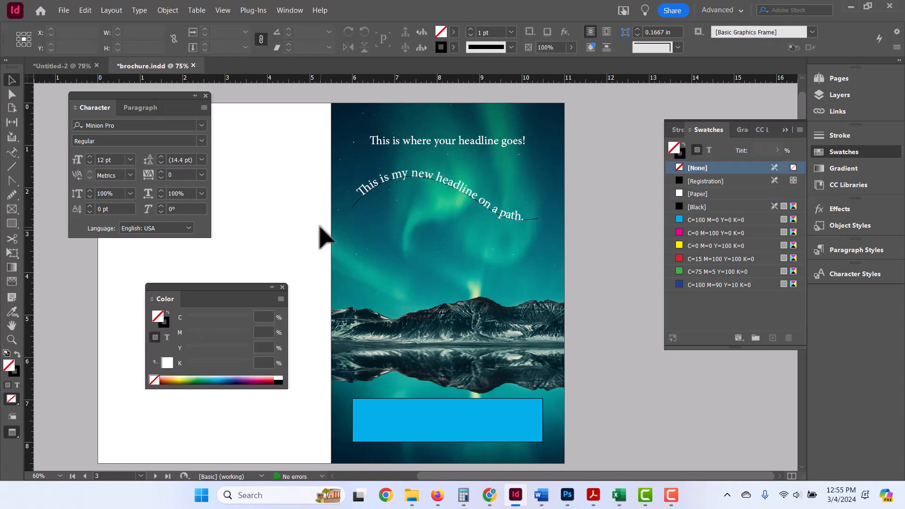
Step: Hide the curved path's line by setting its stroke weight to 0 pt
click(537, 219)
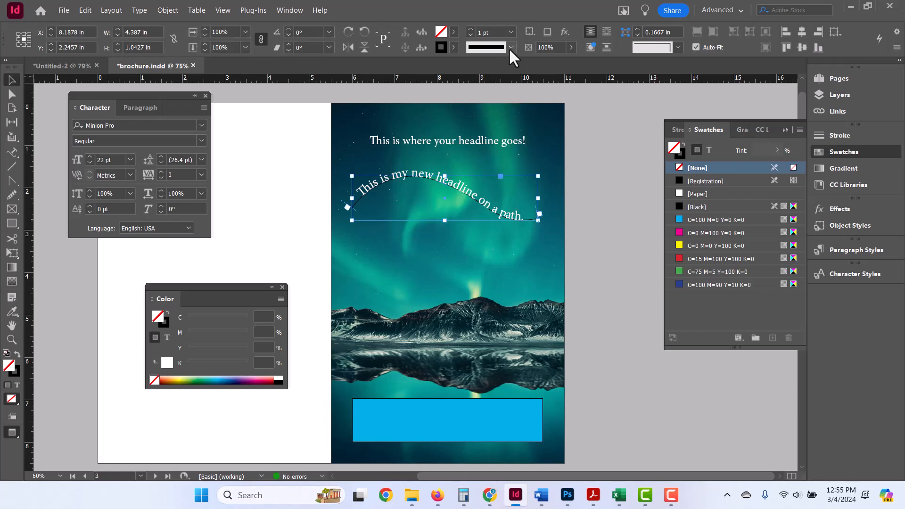
click(471, 33)
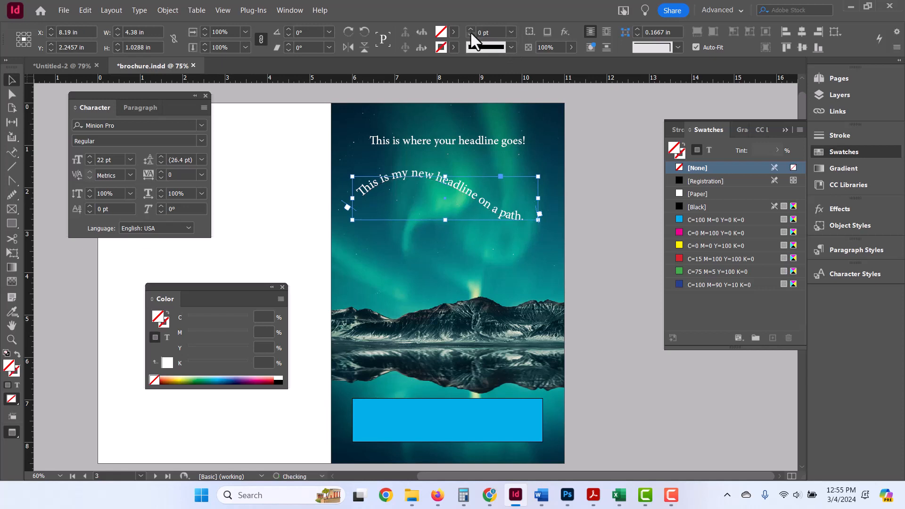
click(575, 243)
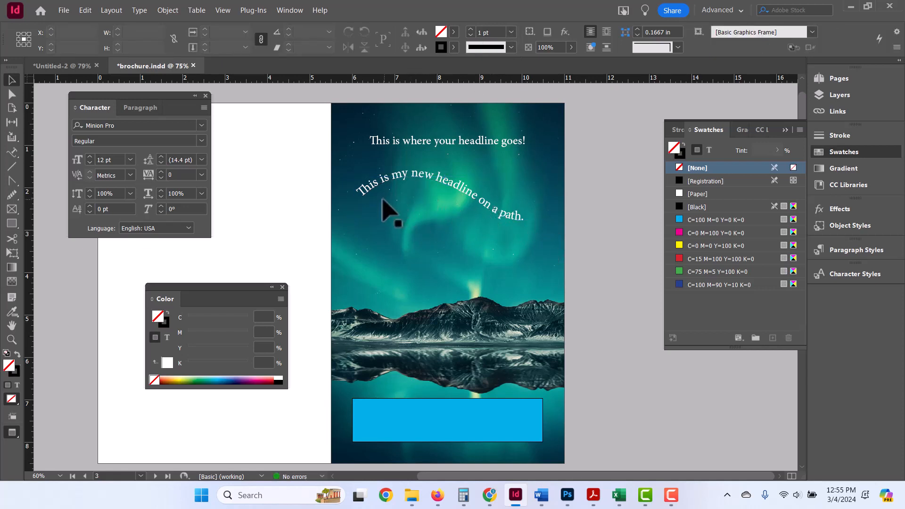
Step: Remove the straight headline and move the curved headline up into its place near the top of the cover
drag(403, 149, 457, 161)
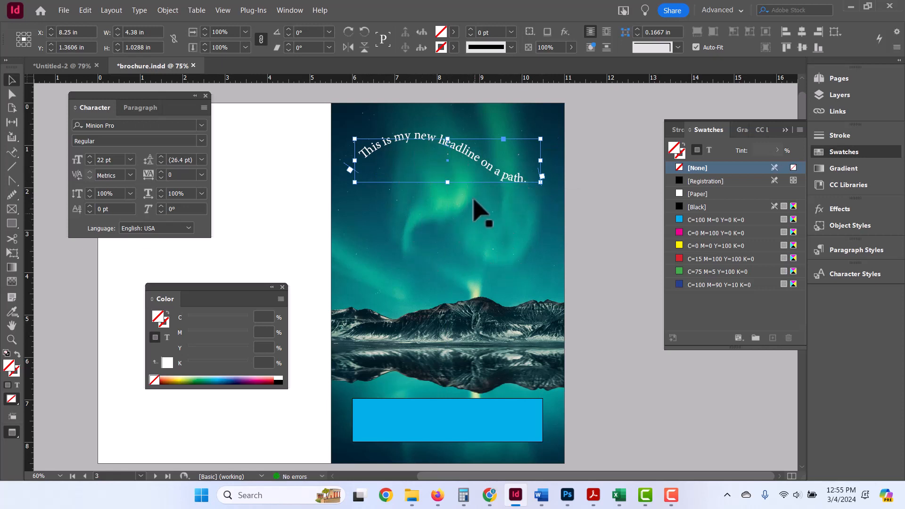
click(598, 230)
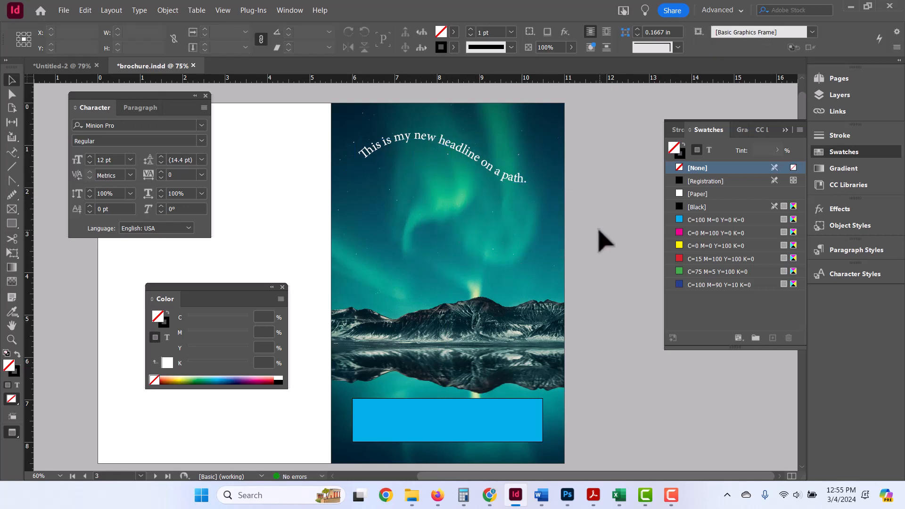
Step: Open the Type on a Path Options for the curved headline
click(446, 156)
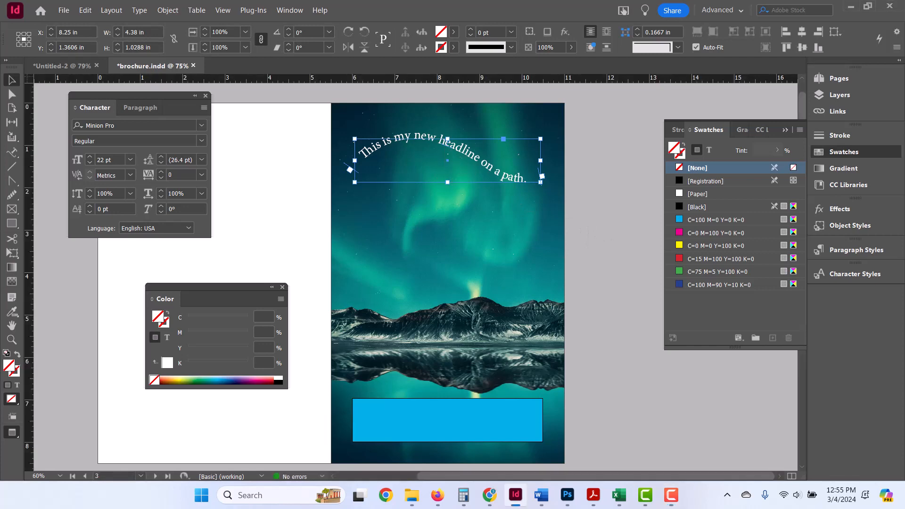
click(139, 11)
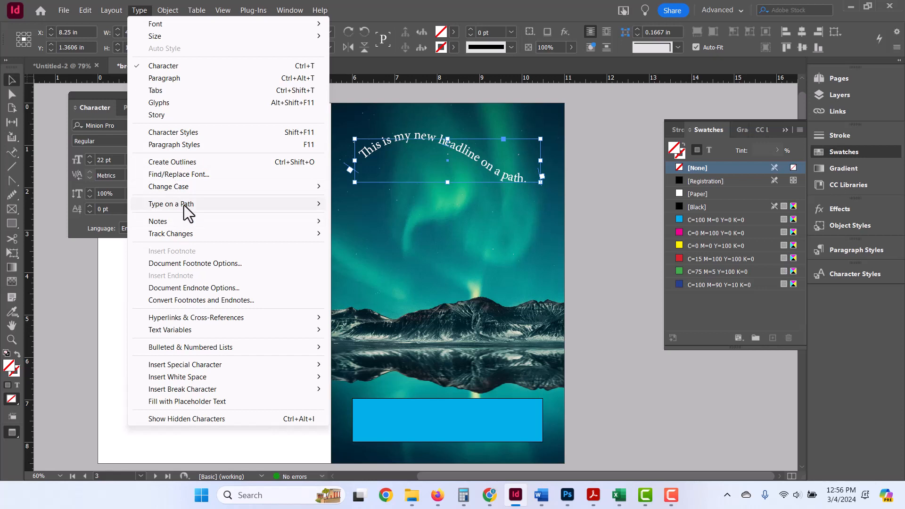
mouse_move(205, 203)
click(353, 205)
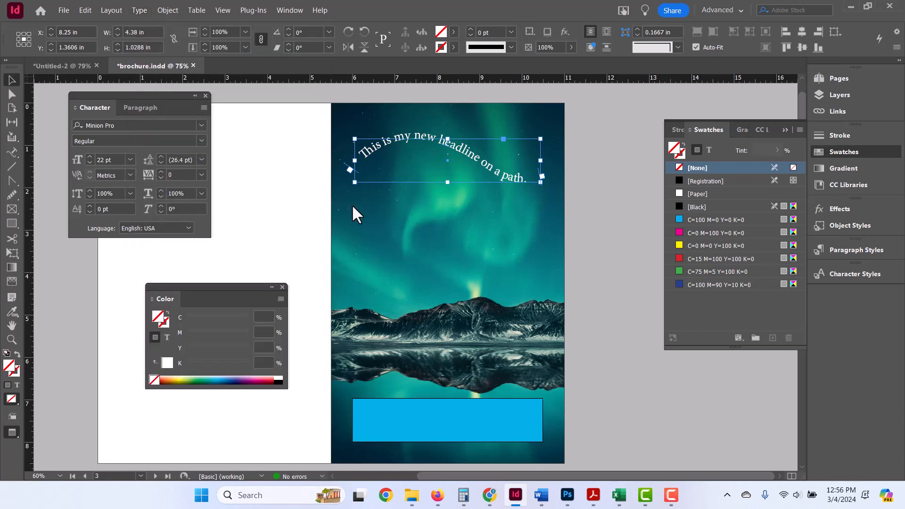
drag(803, 185, 532, 250)
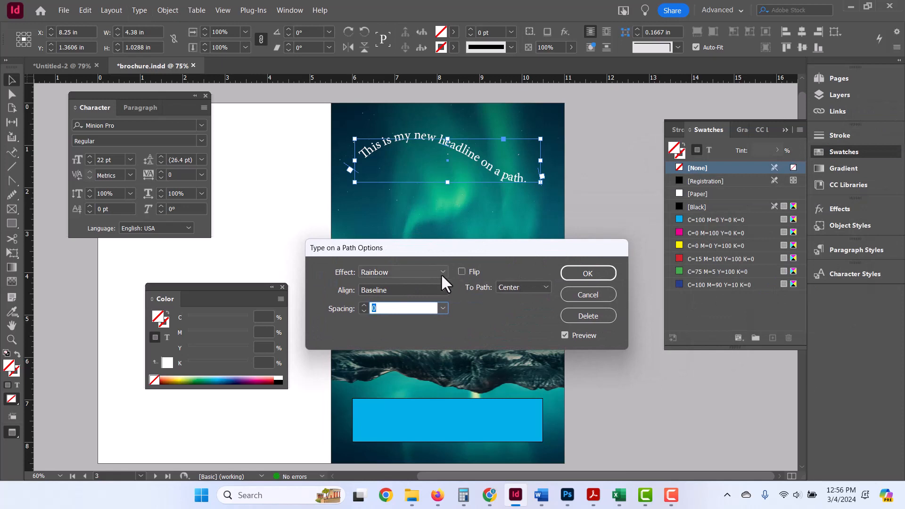
Step: Try the Ascender, Descender and Center alignments on the curved headline
click(375, 290)
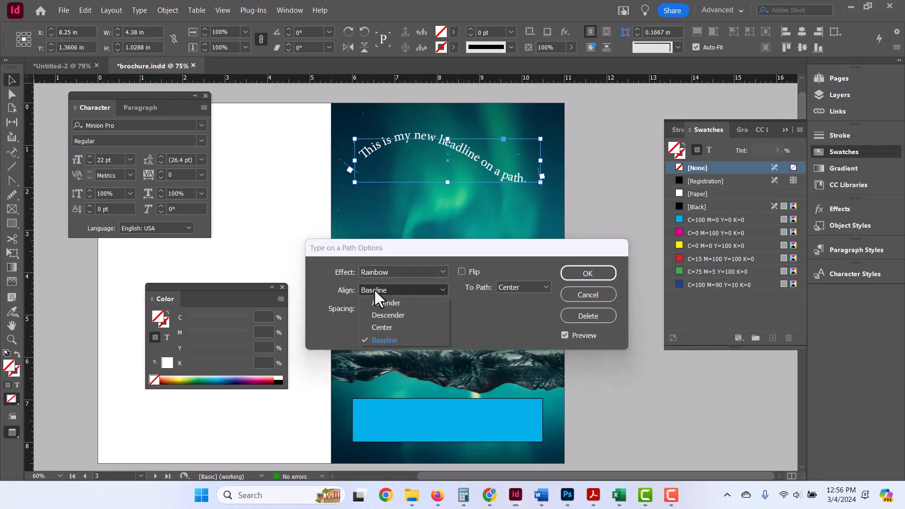
click(376, 305)
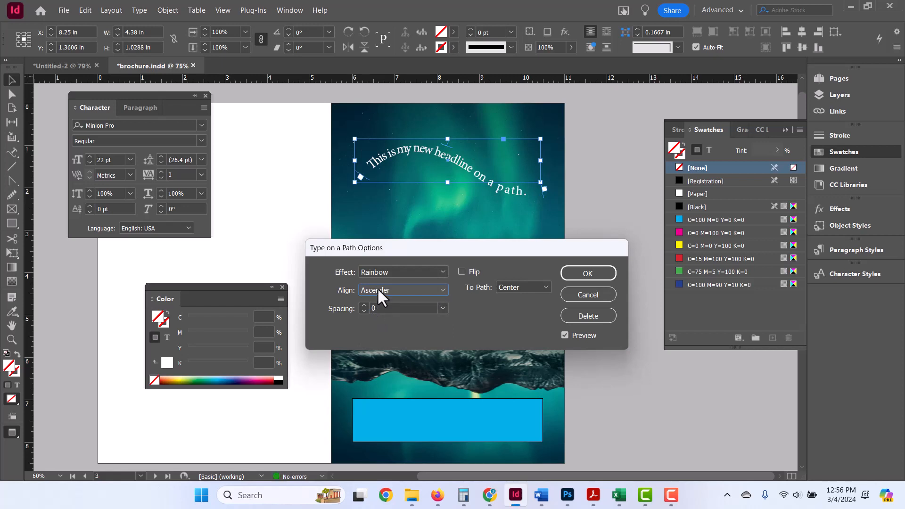
click(377, 289)
click(381, 313)
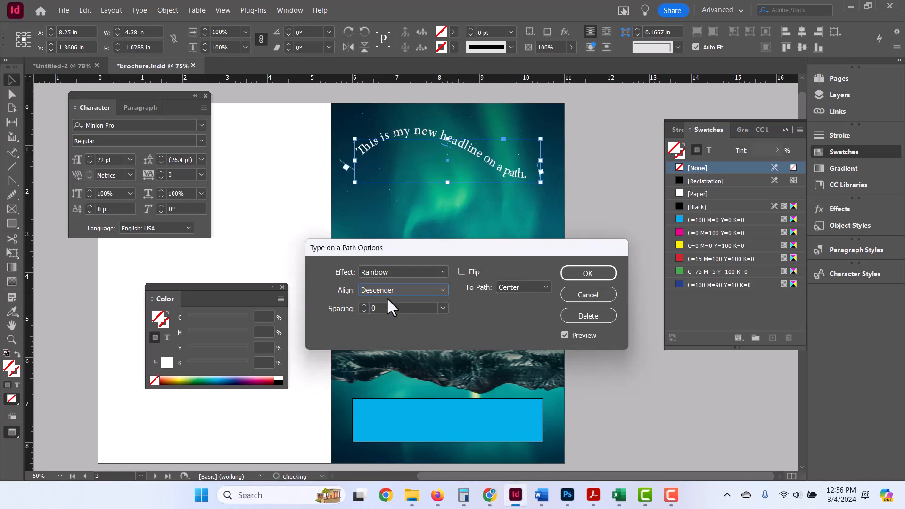
click(392, 288)
click(384, 326)
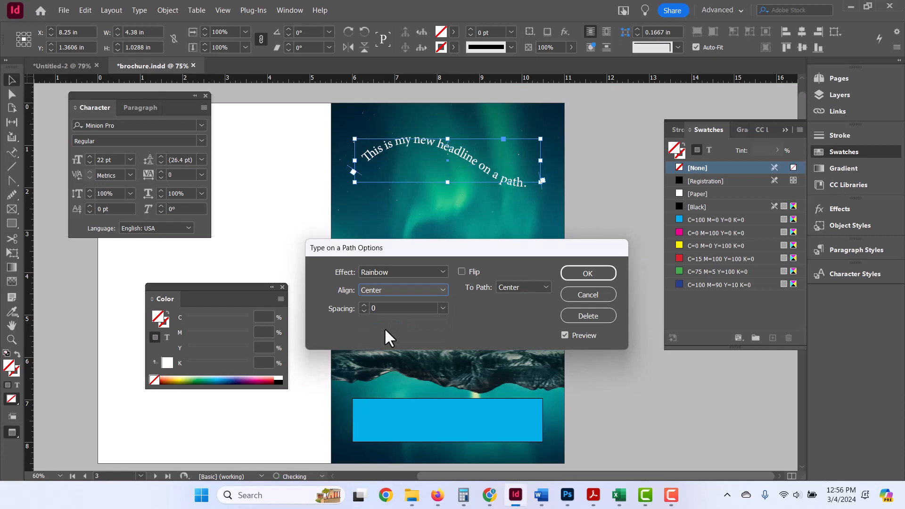
Step: Try a path spacing of 5 on the curved headline and return it to 0
click(363, 305)
click(363, 305)
click(364, 305)
click(363, 305)
click(363, 305)
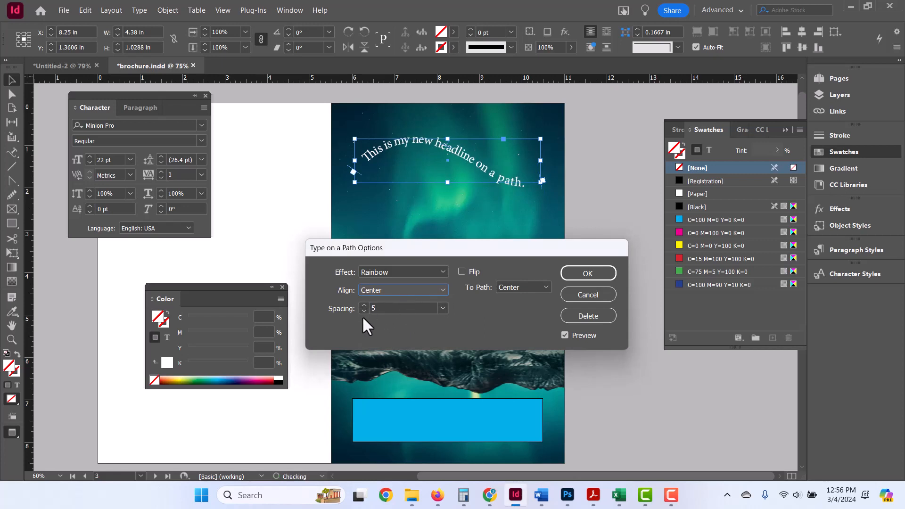
click(364, 311)
click(363, 312)
click(363, 312)
click(364, 312)
click(363, 311)
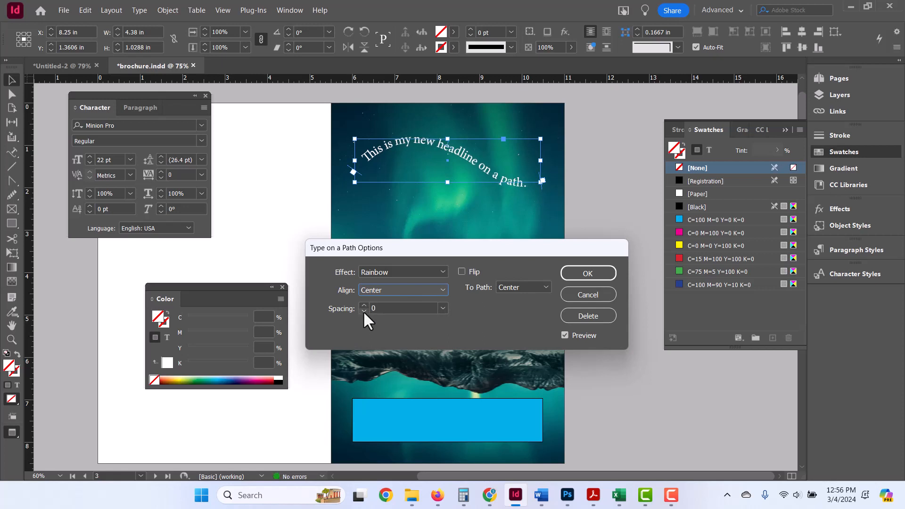
Step: Set the path text alignment to Baseline, and preview the Flip option before turning it off again
click(383, 289)
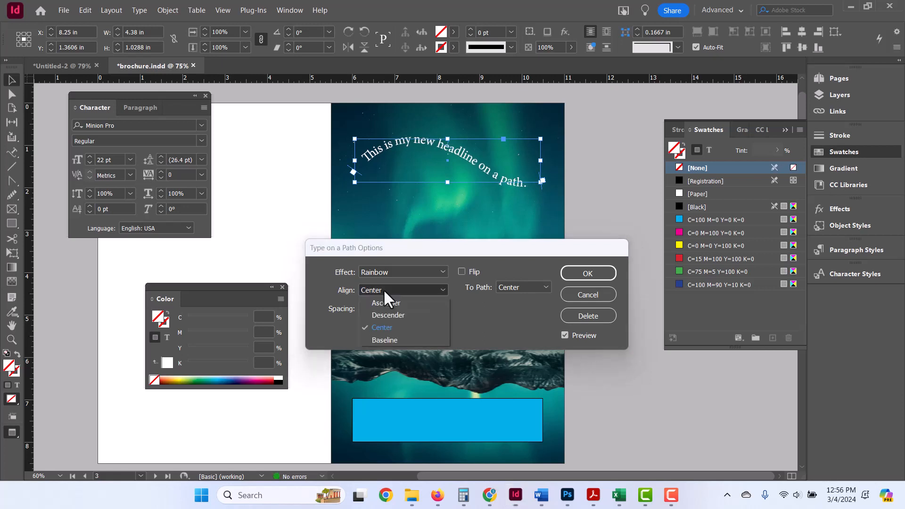
click(380, 338)
click(462, 271)
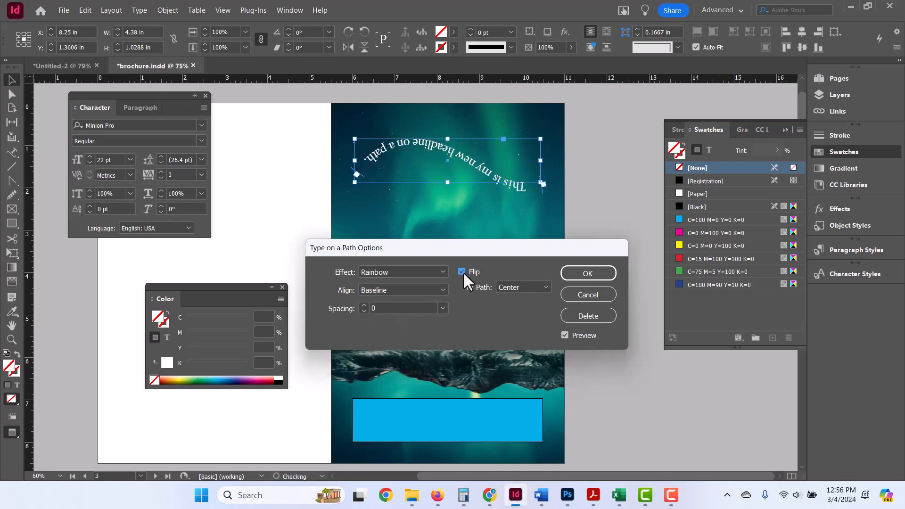
click(462, 272)
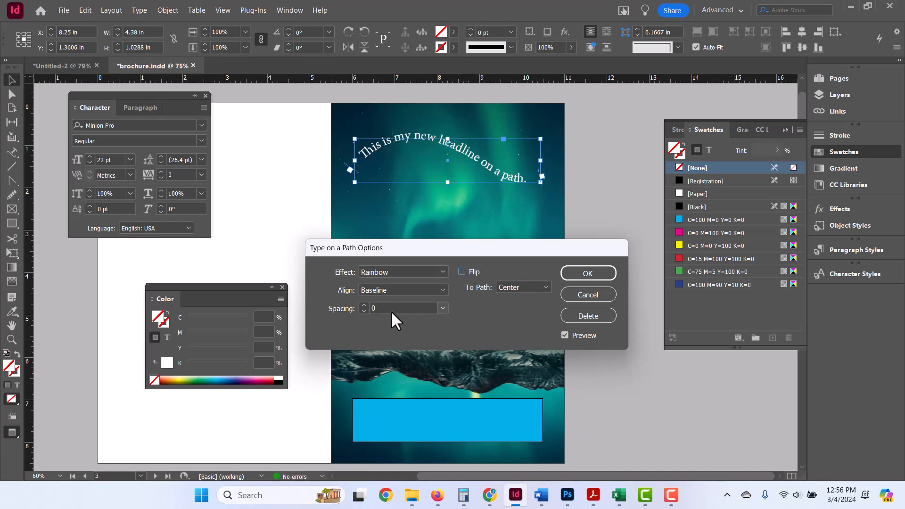
Step: Keep the To Path position at Center and accept the path type options for the curved headline
click(531, 286)
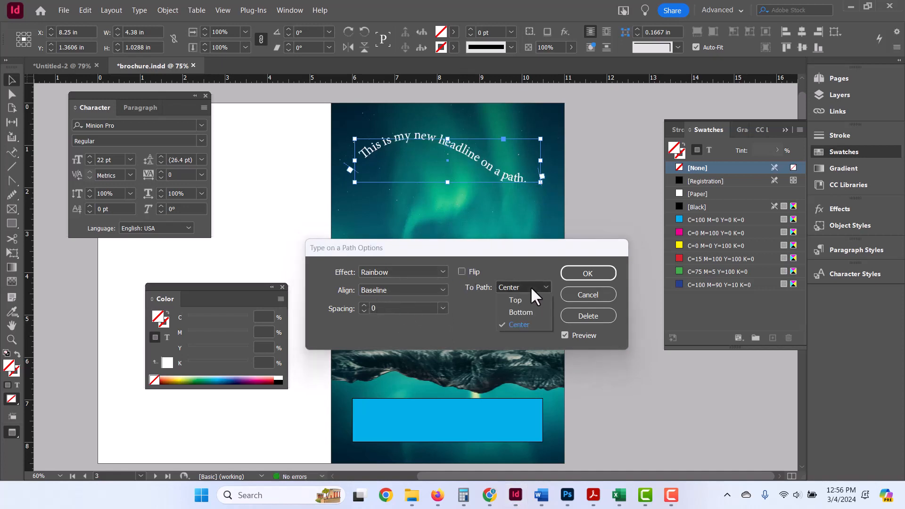
click(530, 286)
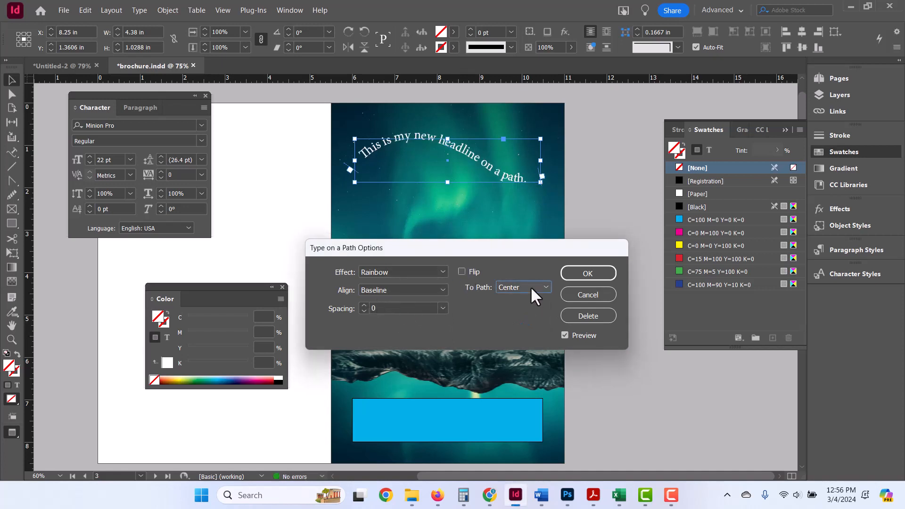
click(578, 275)
click(575, 233)
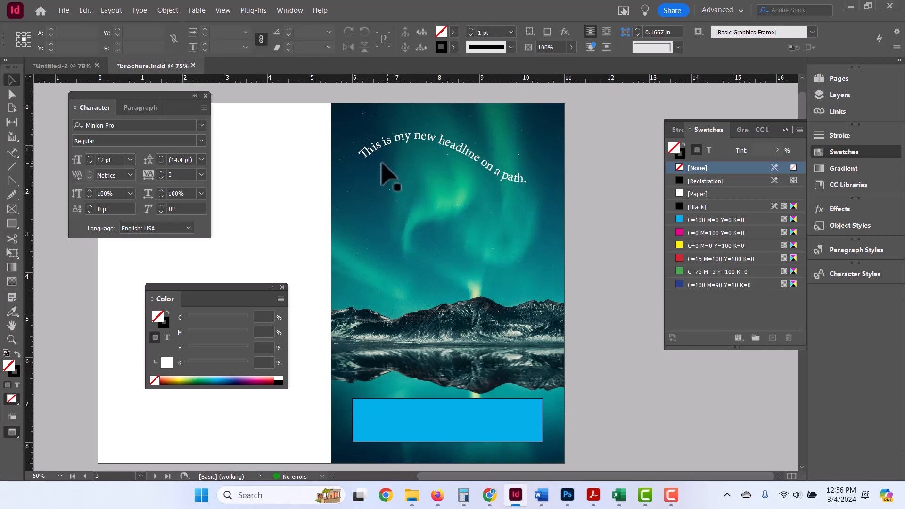
Step: Direct-select the headline's curved path and reshape it slightly, making the upper part of the curve flatter
click(12, 95)
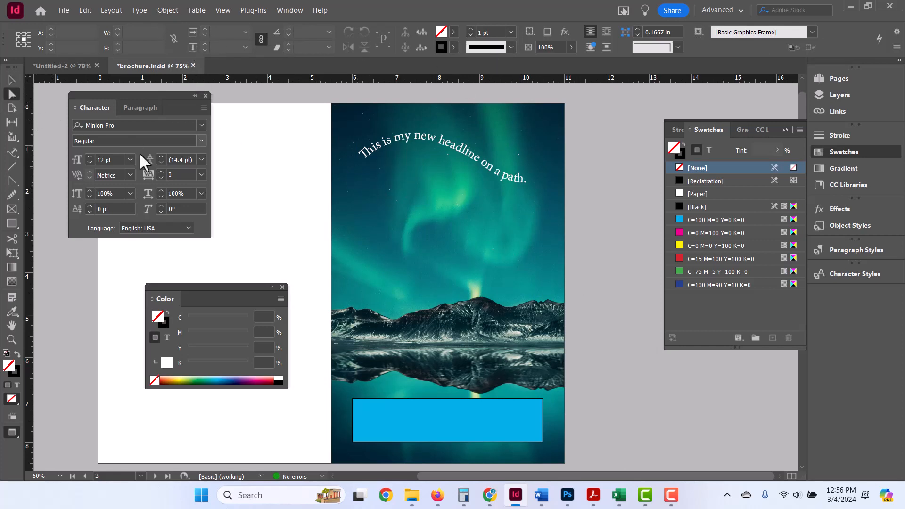
drag(560, 172, 536, 202)
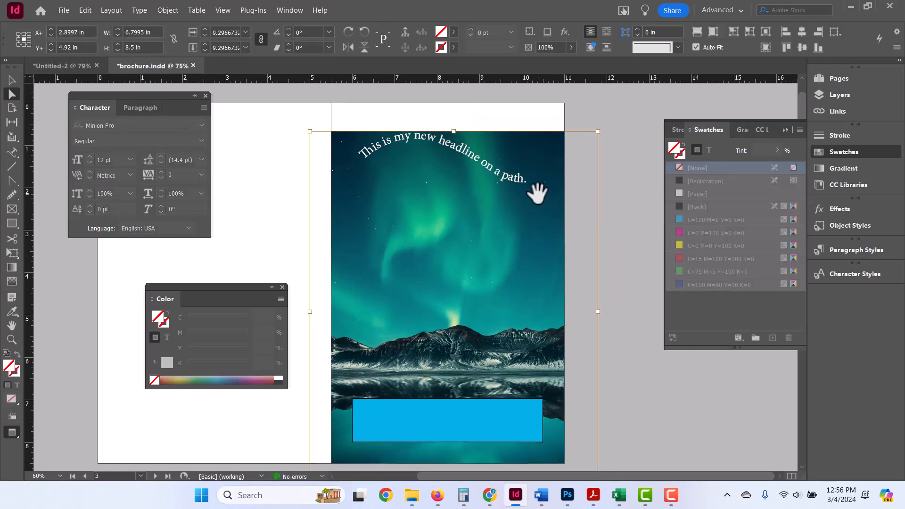
key(ctrl+z)
click(538, 180)
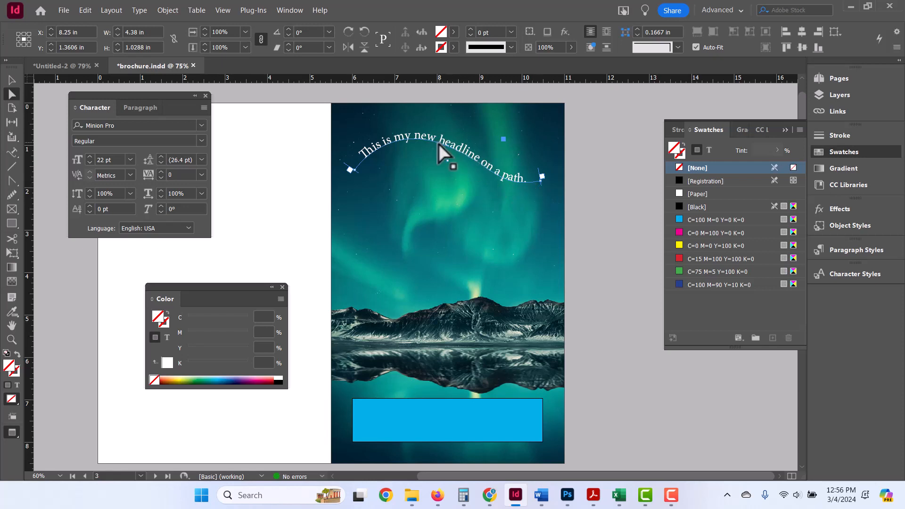
mouse_move(439, 144)
mouse_down()
mouse_move(439, 158)
mouse_move(446, 147)
mouse_up()
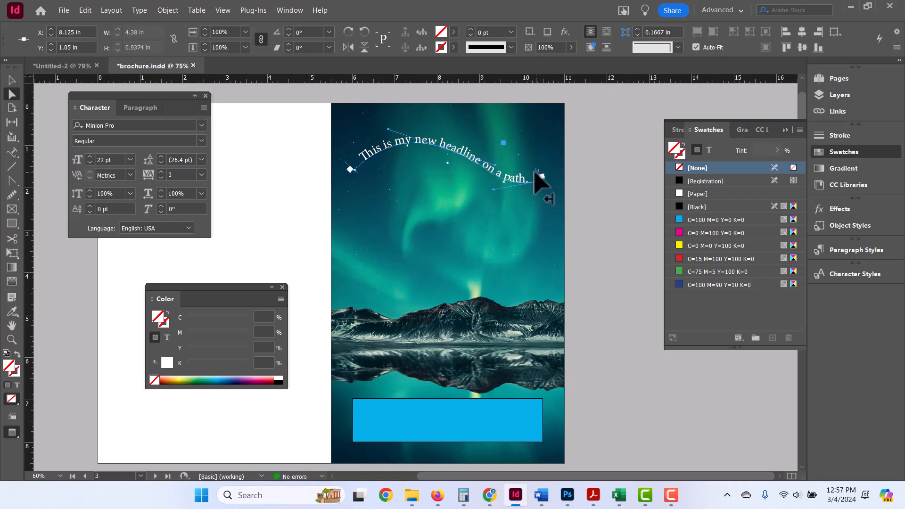
Step: Try adjusting the end bracket of the curved headline and shift its start bracket slightly along the path
mouse_move(533, 173)
mouse_down()
mouse_move(523, 177)
mouse_move(541, 171)
mouse_up()
mouse_move(358, 172)
mouse_down()
mouse_move(384, 157)
mouse_move(355, 169)
mouse_up()
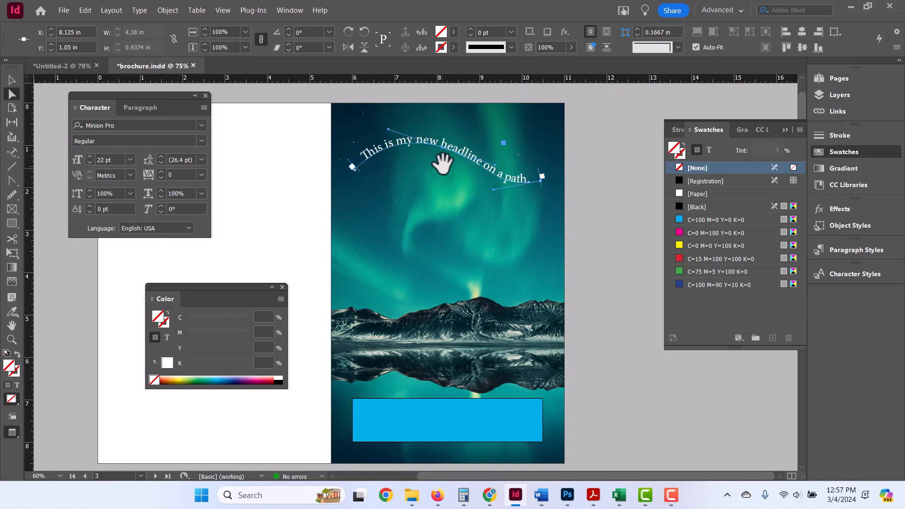
key(t)
click(12, 80)
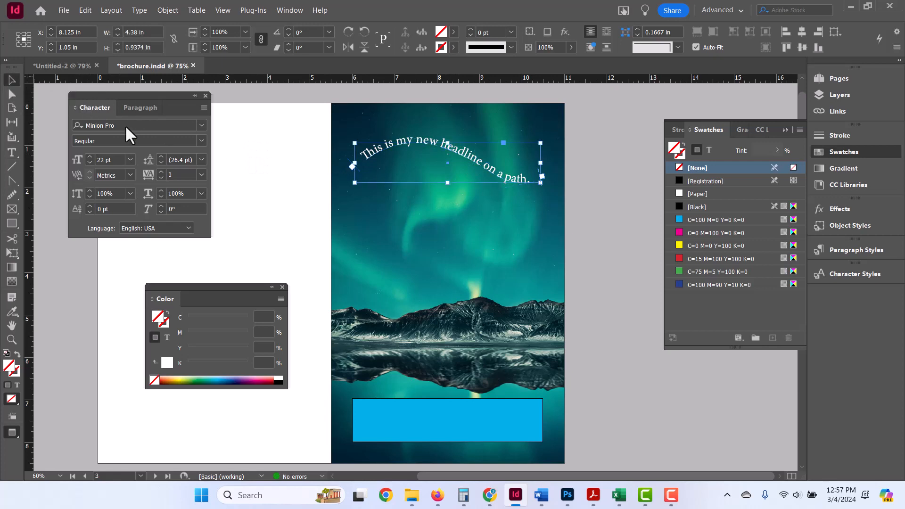
Step: Select the entire curved headline text and align it left on the path
key(t)
triple_click(435, 142)
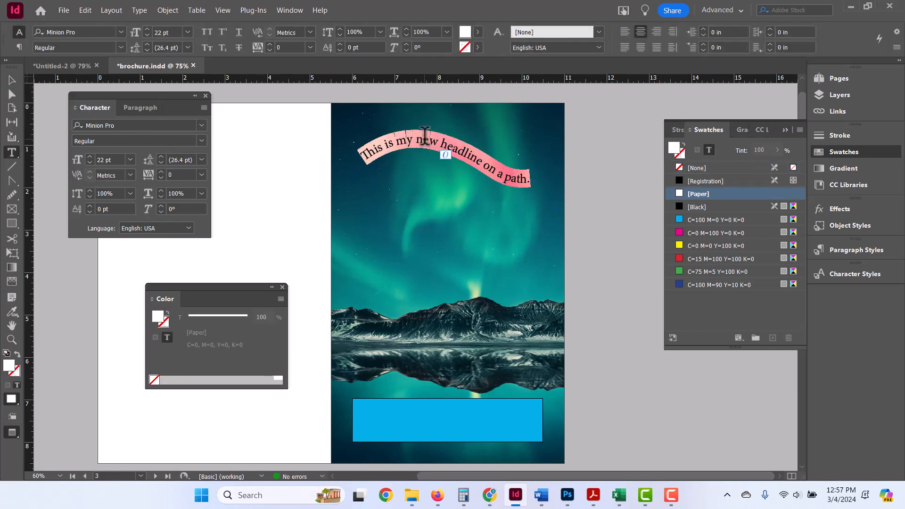
click(626, 32)
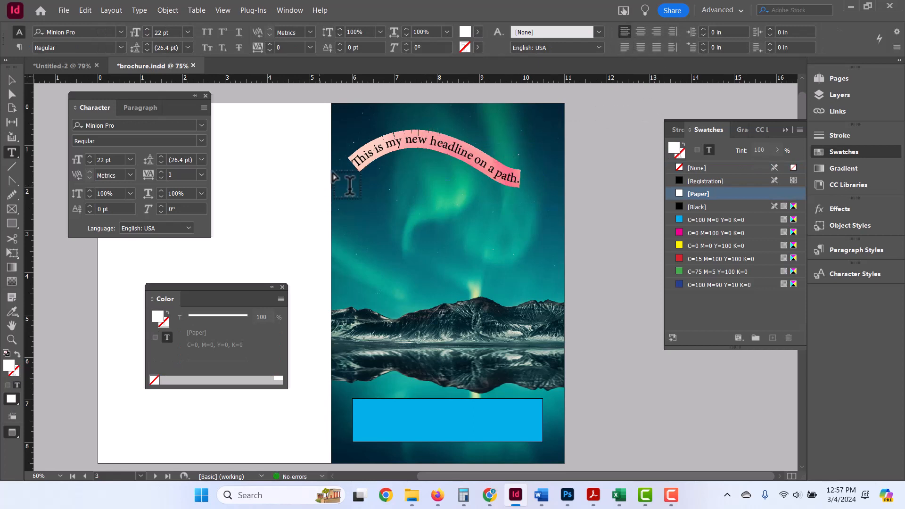
Step: Move the curved headline's start bracket slightly inward along the path, and deselect the headline
click(11, 81)
click(352, 167)
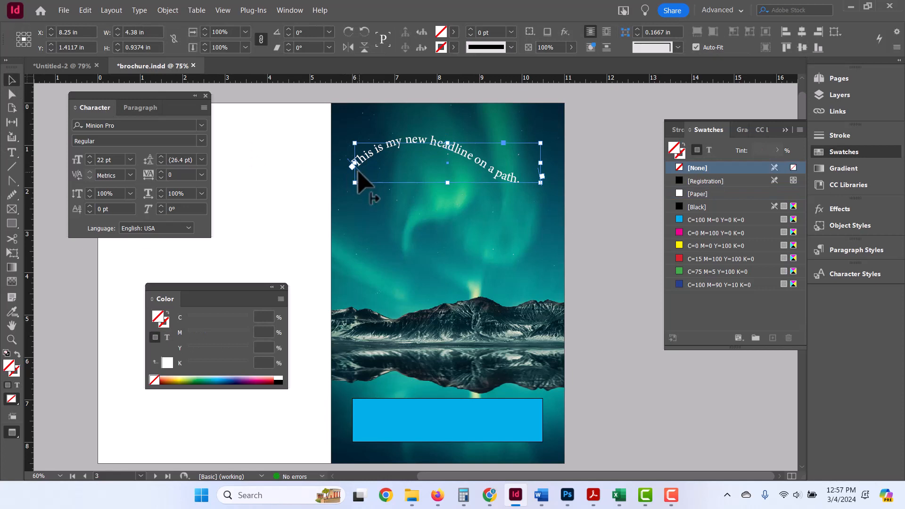
drag(359, 168, 366, 166)
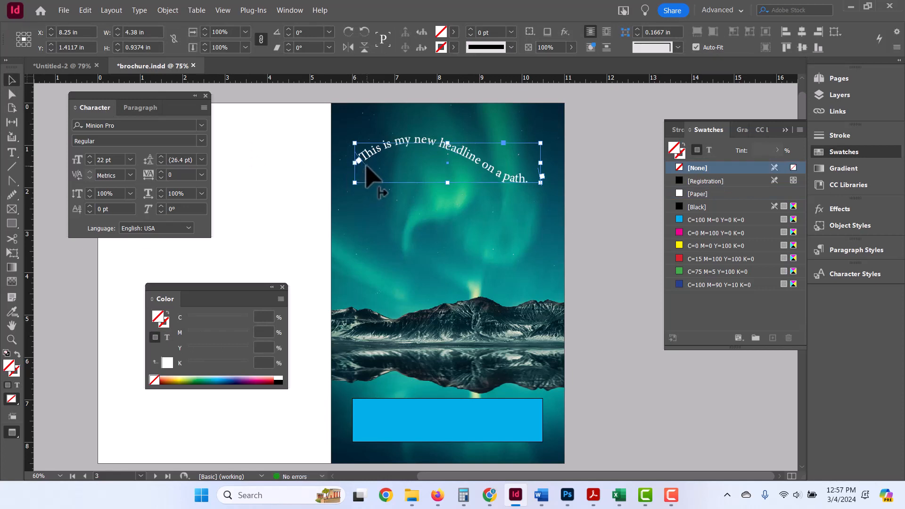
click(596, 196)
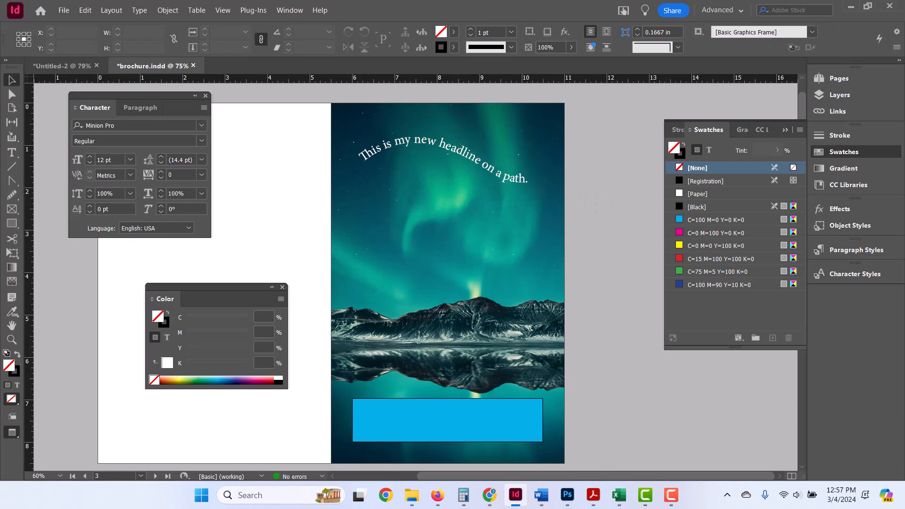